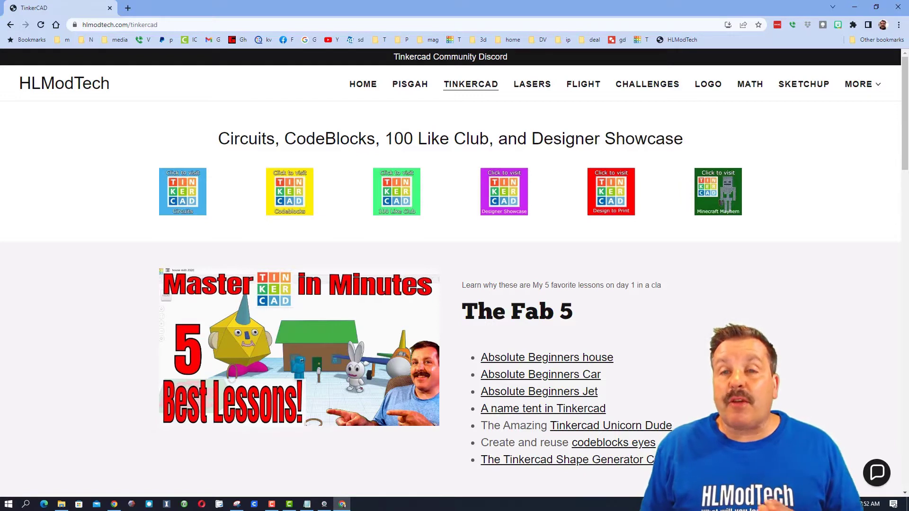
Peek at the Contact Us chat panel, then follow the Tinkercad Community Discord invite link.
{"action": "left_click", "coordinate": [877, 473]}
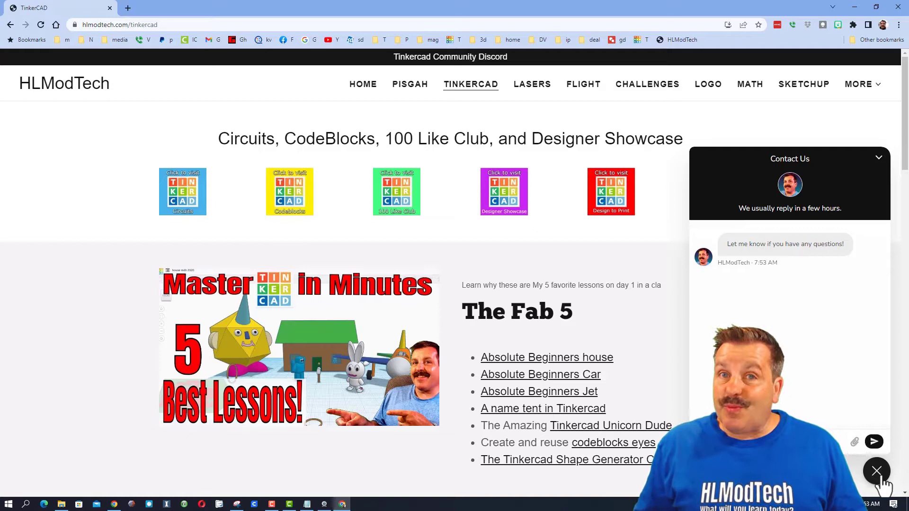
{"action": "left_click", "coordinate": [877, 471]}
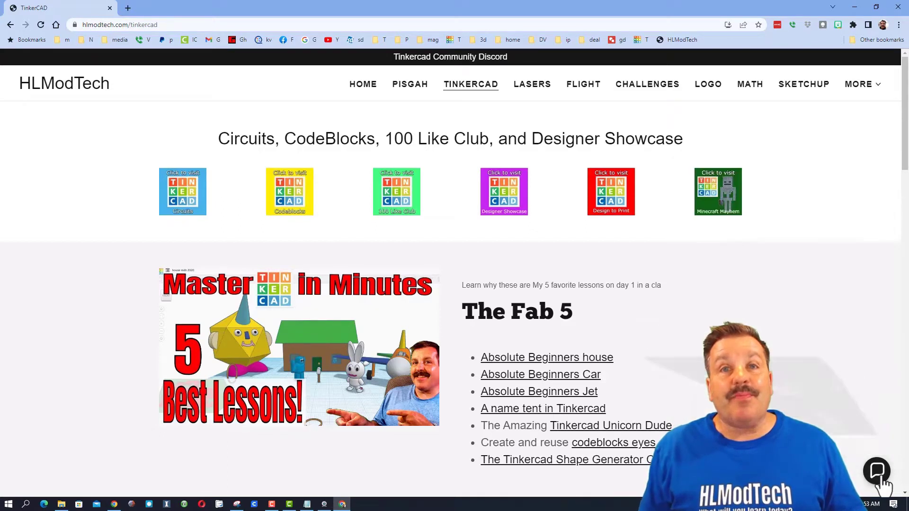
{"action": "left_click", "coordinate": [452, 57]}
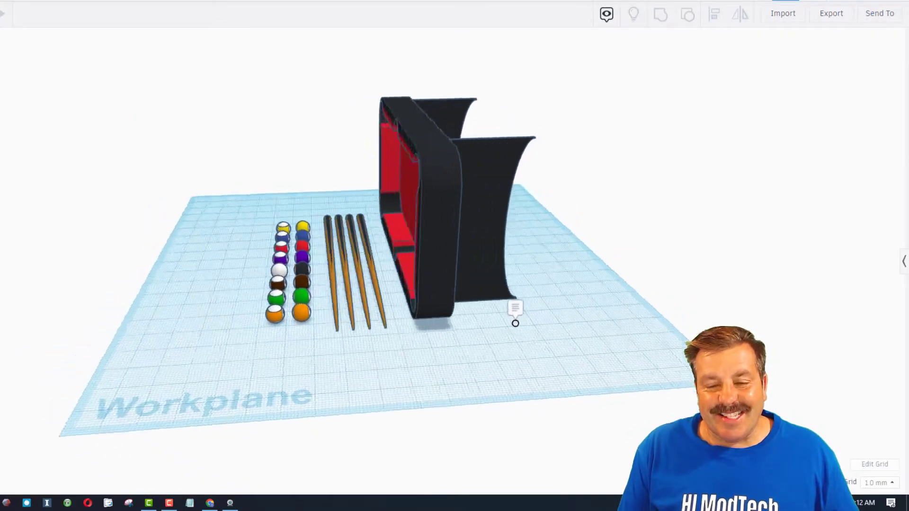
{"action": "mouse_move", "coordinate": [545, 290]}
{"action": "right_mouse_down"}
{"action": "mouse_move", "coordinate": [589, 278]}
{"action": "mouse_move", "coordinate": [577, 259]}
{"action": "mouse_move", "coordinate": [527, 237]}
{"action": "mouse_move", "coordinate": [588, 275]}
{"action": "mouse_move", "coordinate": [582, 315]}
{"action": "mouse_move", "coordinate": [495, 371]}
{"action": "mouse_move", "coordinate": [232, 361]}
{"action": "mouse_move", "coordinate": [373, 399]}
{"action": "mouse_move", "coordinate": [534, 349]}
{"action": "mouse_move", "coordinate": [333, 355]}
{"action": "mouse_move", "coordinate": [400, 368]}
{"action": "mouse_move", "coordinate": [266, 365]}
{"action": "mouse_move", "coordinate": [164, 275]}
{"action": "mouse_move", "coordinate": [256, 203]}
{"action": "mouse_move", "coordinate": [352, 167]}
{"action": "mouse_move", "coordinate": [358, 175]}
{"action": "mouse_move", "coordinate": [305, 162]}
{"action": "mouse_move", "coordinate": [395, 162]}
{"action": "mouse_move", "coordinate": [611, 235]}
{"action": "mouse_move", "coordinate": [735, 263]}
{"action": "mouse_move", "coordinate": [667, 245]}
{"action": "mouse_move", "coordinate": [669, 211]}
{"action": "mouse_move", "coordinate": [721, 279]}
{"action": "right_mouse_up"}
{"action": "scroll", "coordinate": [358, 175], "scroll_direction": "up", "scroll_amount": 2}
{"action": "scroll", "coordinate": [341, 177], "scroll_direction": "up", "scroll_amount": 2}
{"action": "scroll", "coordinate": [321, 177], "scroll_direction": "up", "scroll_amount": 2}
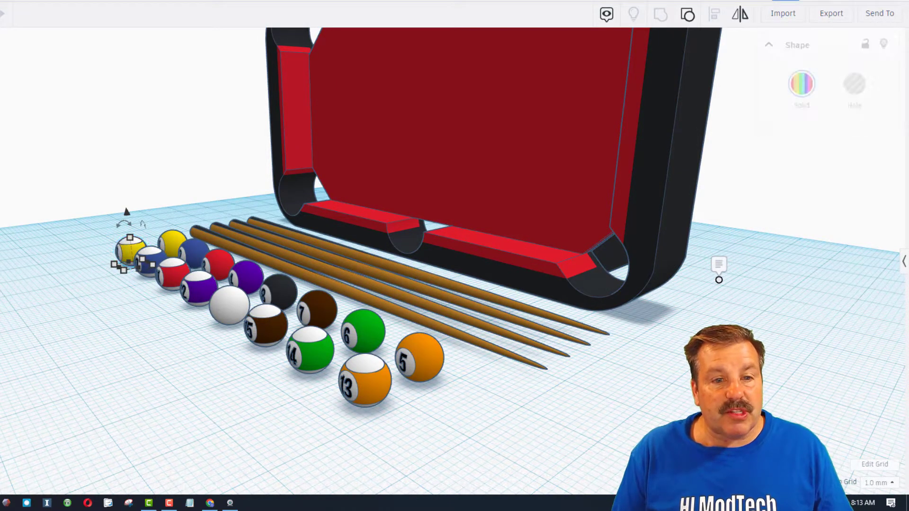
Duplicate the yellow ball to the left, then raise the translucent hole box above the press.
{"action": "key", "text": "ctrl+d"}
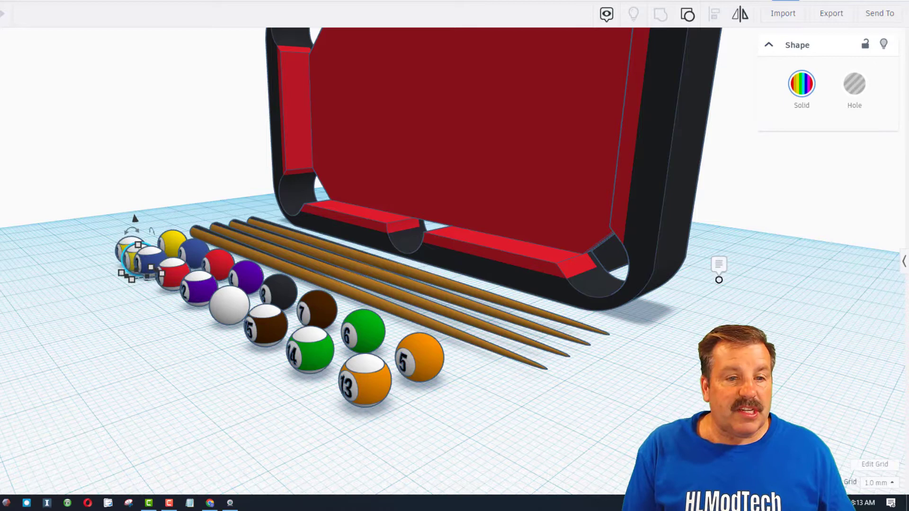
{"action": "key", "text": "Left"}
{"action": "key", "text": "Left"}
{"action": "key", "text": "Left"}
{"action": "key", "text": "Left"}
{"action": "key", "text": "Left"}
{"action": "key", "text": "Left"}
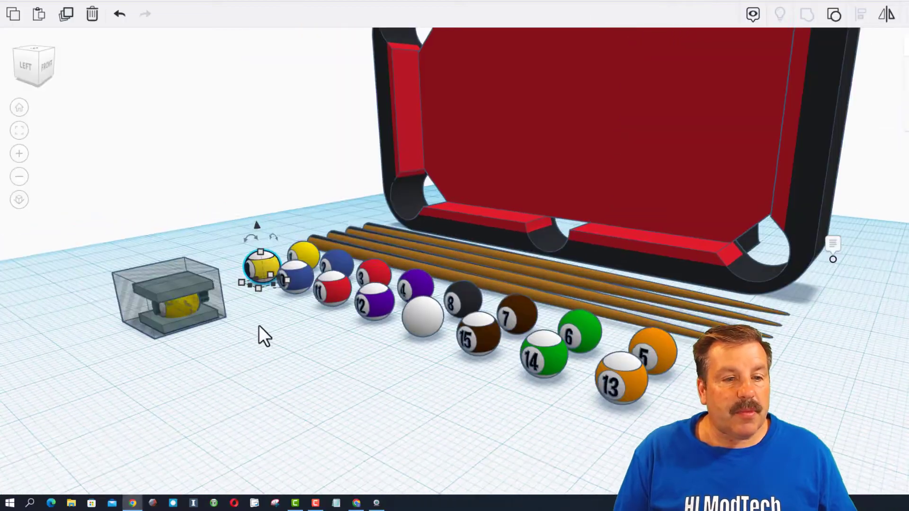
{"action": "left_click", "coordinate": [204, 298]}
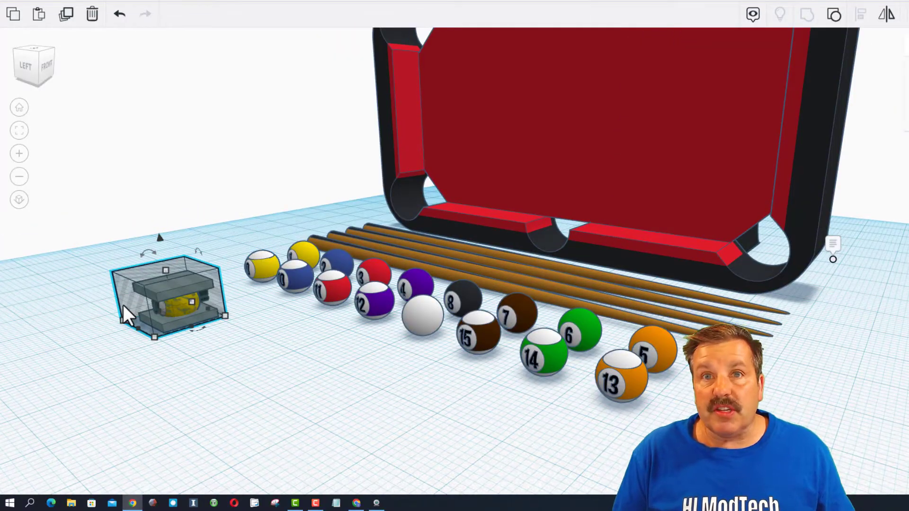
{"action": "key", "text": "ctrl+Up"}
{"action": "key", "text": "ctrl+Up"}
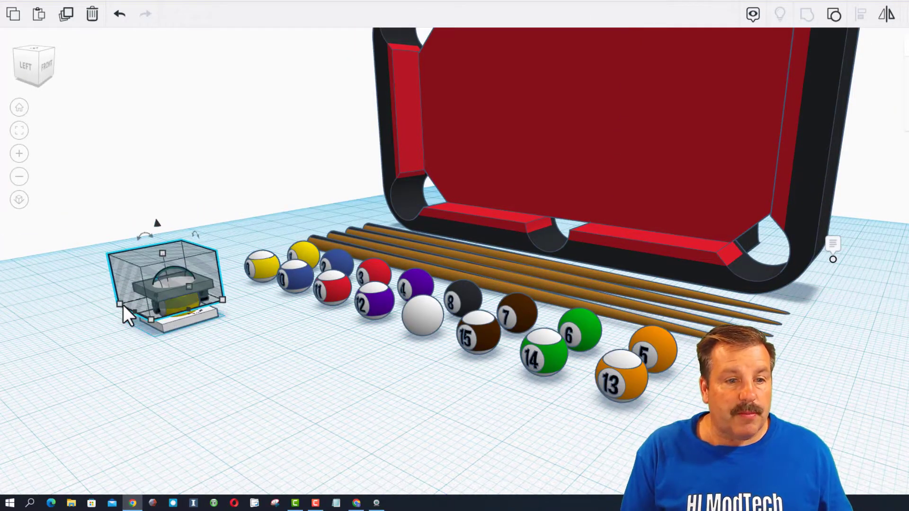
{"action": "key", "text": "ctrl+Up"}
{"action": "key", "text": "ctrl+Up"}
{"action": "key", "text": "ctrl+Up"}
{"action": "key", "text": "ctrl+Up"}
{"action": "key", "text": "ctrl+Up"}
{"action": "key", "text": "ctrl+Up"}
{"action": "key", "text": "ctrl+Up"}
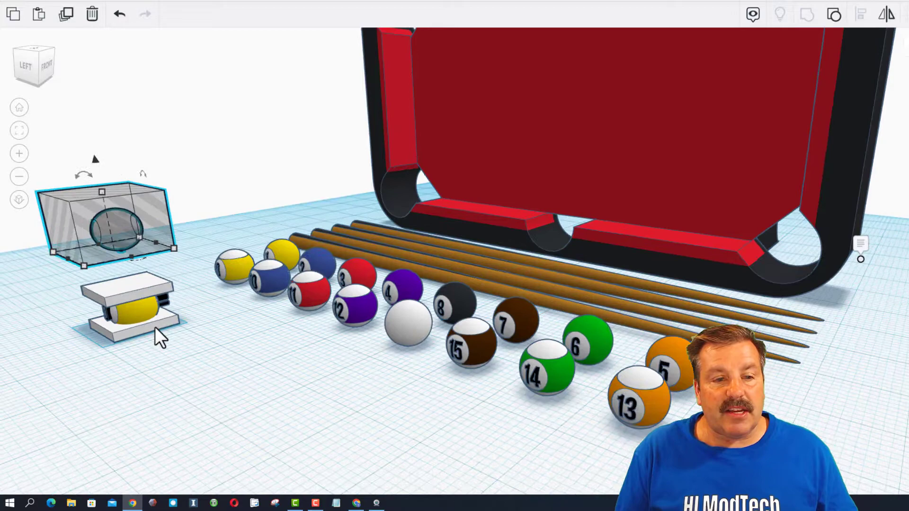
Orbit to a side-on view and select the ball press beneath the floating box.
{"action": "right_click_drag", "start_coordinate": [156, 327], "coordinate": [180, 334]}
{"action": "scroll", "coordinate": [179, 334], "scroll_direction": "down", "scroll_amount": 2}
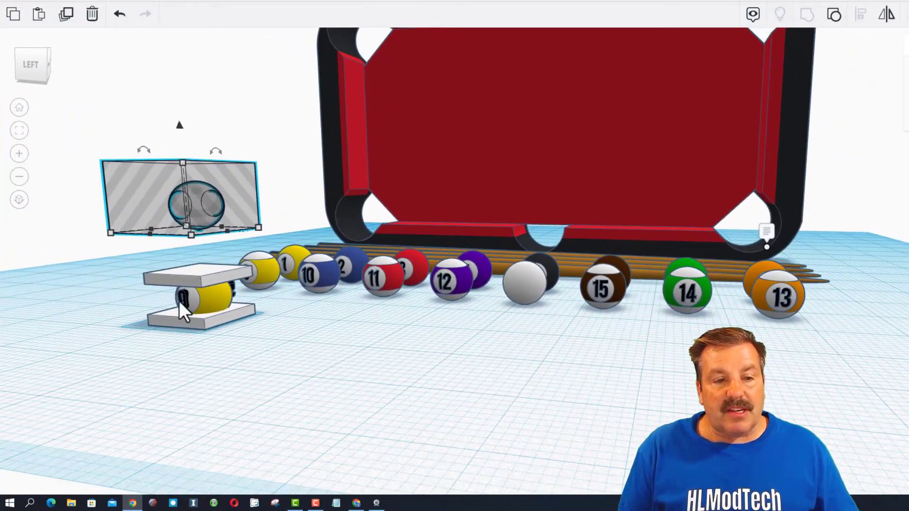
{"action": "right_click_drag", "start_coordinate": [183, 301], "coordinate": [185, 274]}
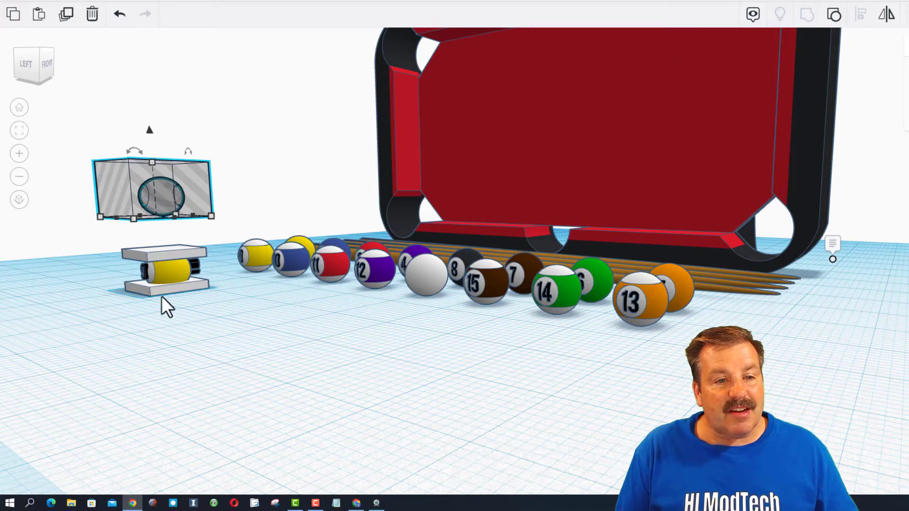
{"action": "left_click", "coordinate": [164, 274]}
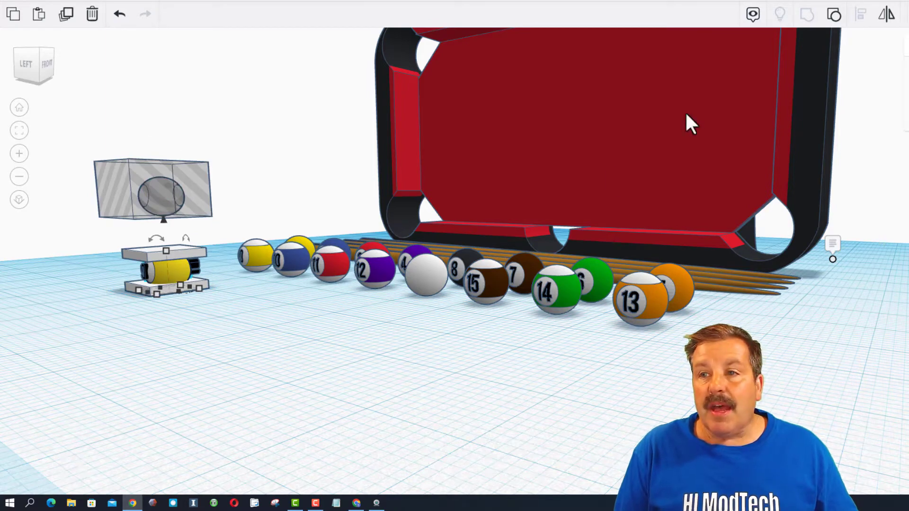
Nudge the hole box left away from the press and select the clamped yellow ball.
{"action": "left_click", "coordinate": [835, 18]}
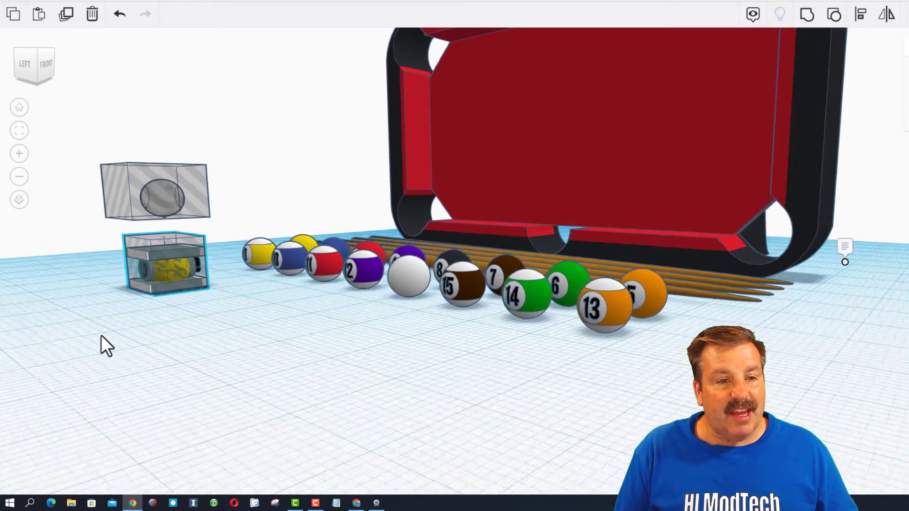
{"action": "right_click_drag", "start_coordinate": [101, 335], "coordinate": [150, 320]}
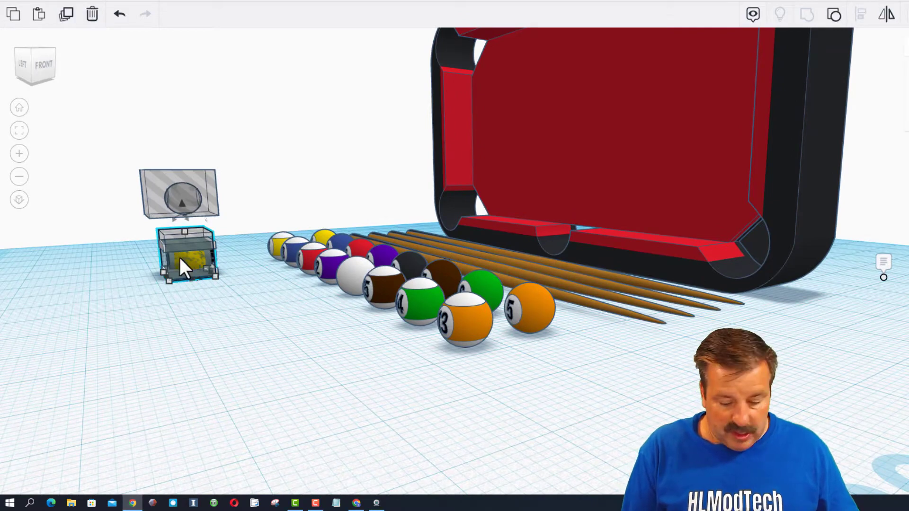
{"action": "key", "text": "Left"}
{"action": "key", "text": "Left"}
{"action": "key", "text": "Left"}
{"action": "key", "text": "Left"}
{"action": "key", "text": "Left"}
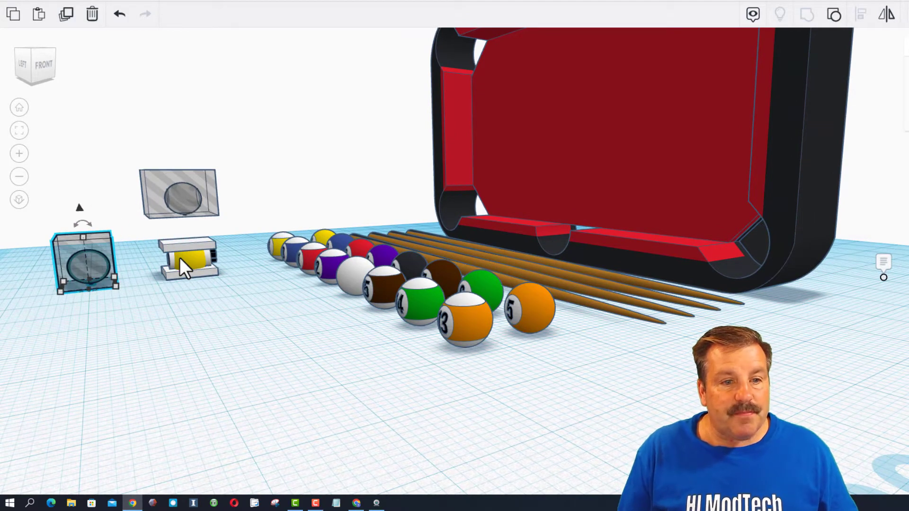
{"action": "mouse_move", "coordinate": [180, 257]}
{"action": "right_mouse_down"}
{"action": "mouse_move", "coordinate": [267, 259]}
{"action": "mouse_move", "coordinate": [152, 267]}
{"action": "right_mouse_up"}
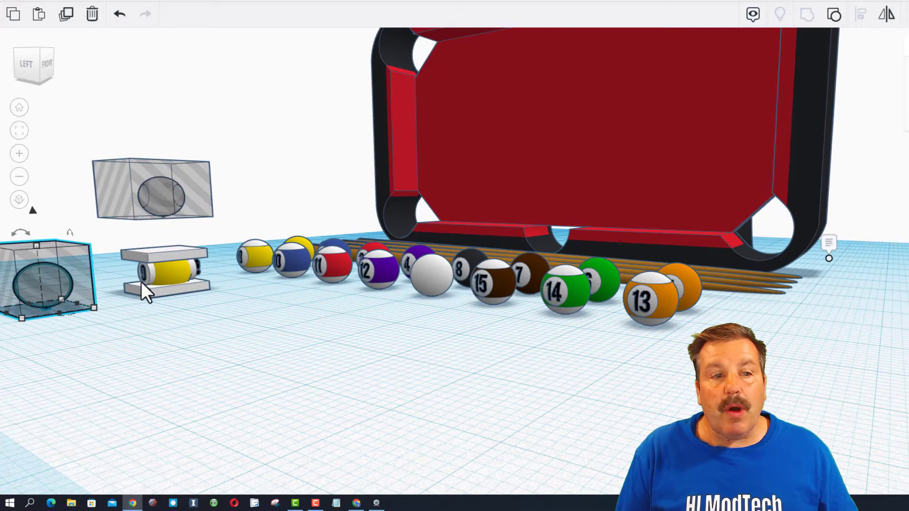
{"action": "scroll", "coordinate": [141, 282], "scroll_direction": "down", "scroll_amount": 3}
{"action": "scroll", "coordinate": [135, 263], "scroll_direction": "down", "scroll_amount": 2}
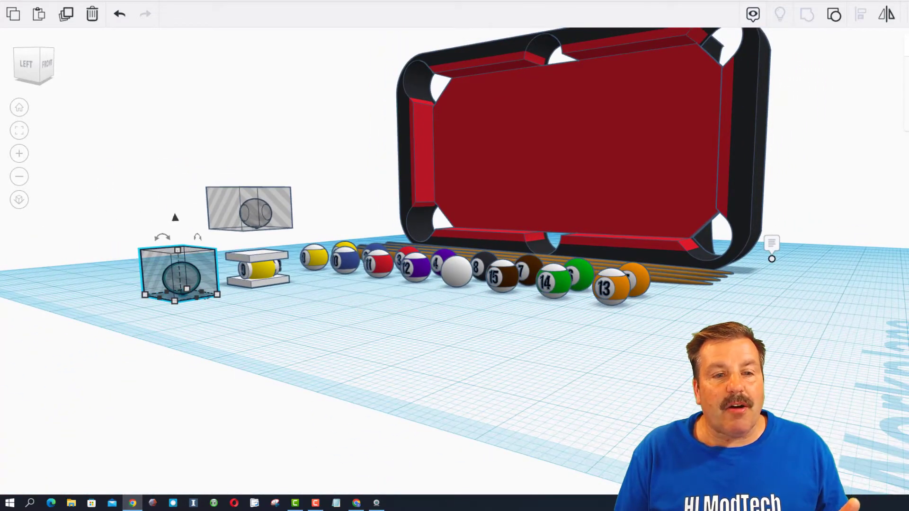
{"action": "scroll", "coordinate": [142, 299], "scroll_direction": "up", "scroll_amount": 2}
{"action": "scroll", "coordinate": [142, 299], "scroll_direction": "up", "scroll_amount": 2}
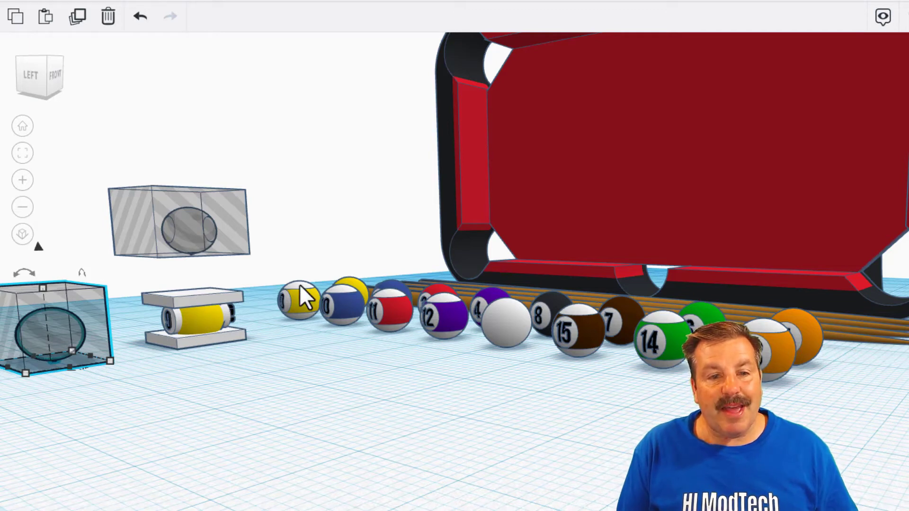
{"action": "left_click", "coordinate": [201, 320]}
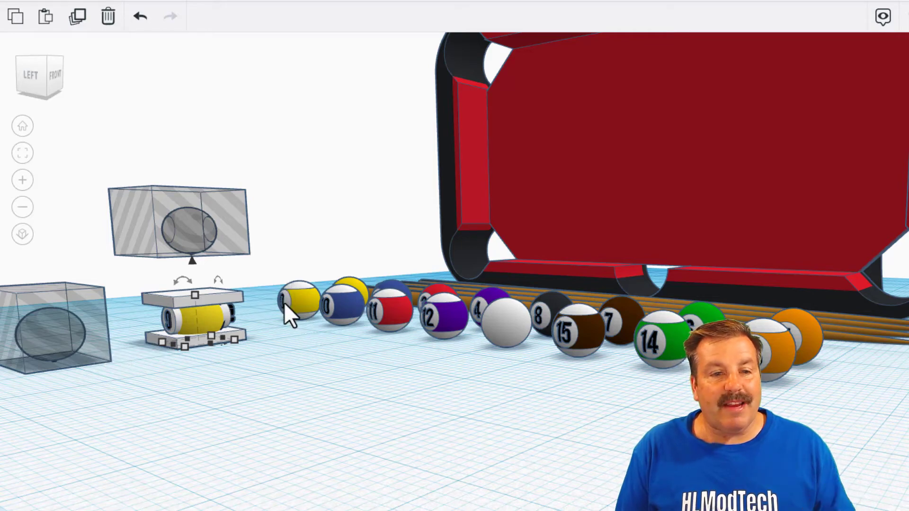
View the table from behind and duplicate the solid yellow ball.
{"action": "right_click_drag", "start_coordinate": [269, 333], "coordinate": [221, 395]}
{"action": "scroll", "coordinate": [221, 395], "scroll_direction": "down", "scroll_amount": 2}
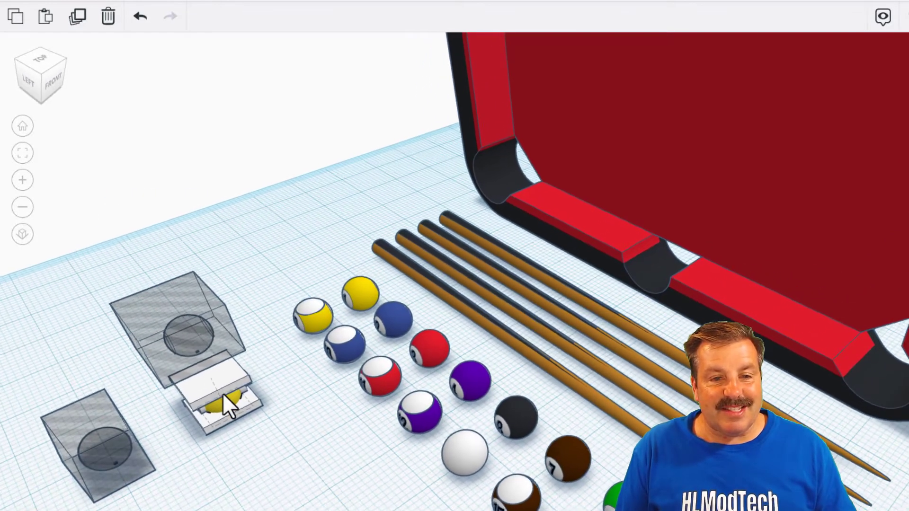
{"action": "right_click_drag", "start_coordinate": [358, 286], "coordinate": [670, 329]}
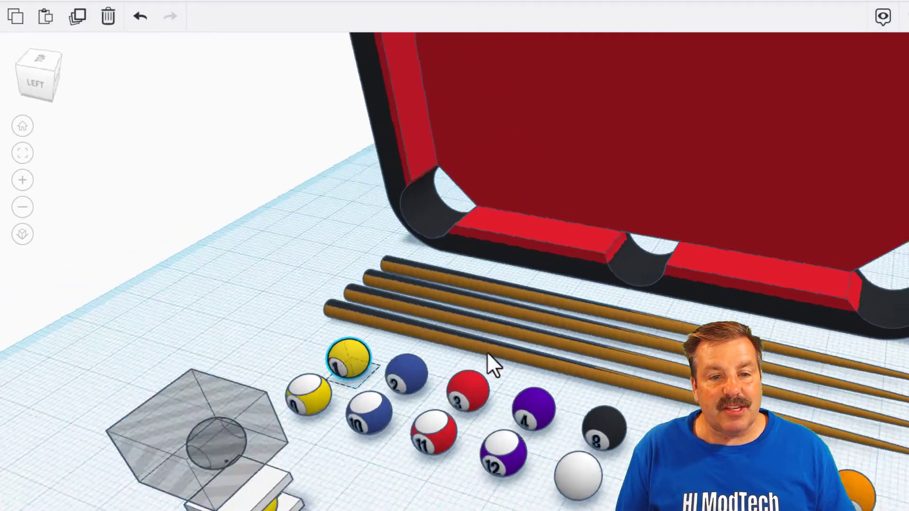
{"action": "scroll", "coordinate": [617, 356], "scroll_direction": "down", "scroll_amount": 3}
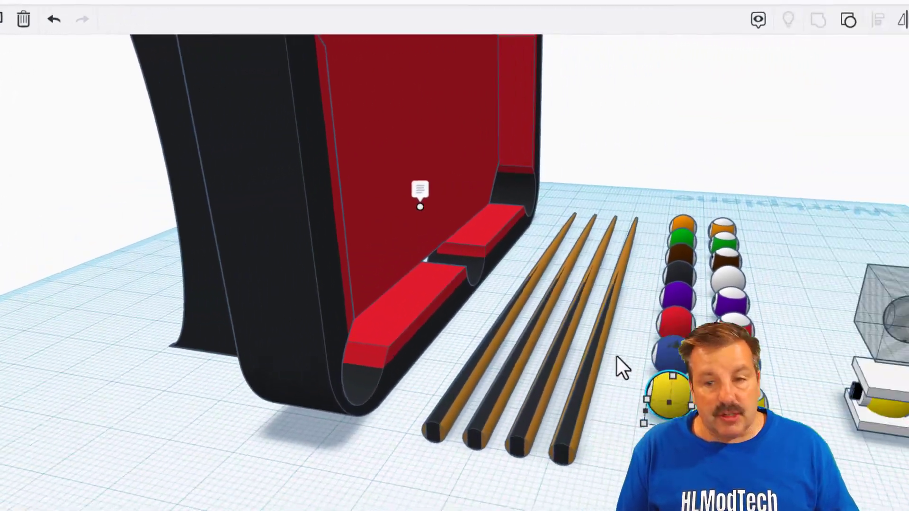
{"action": "key", "text": "ctrl+d"}
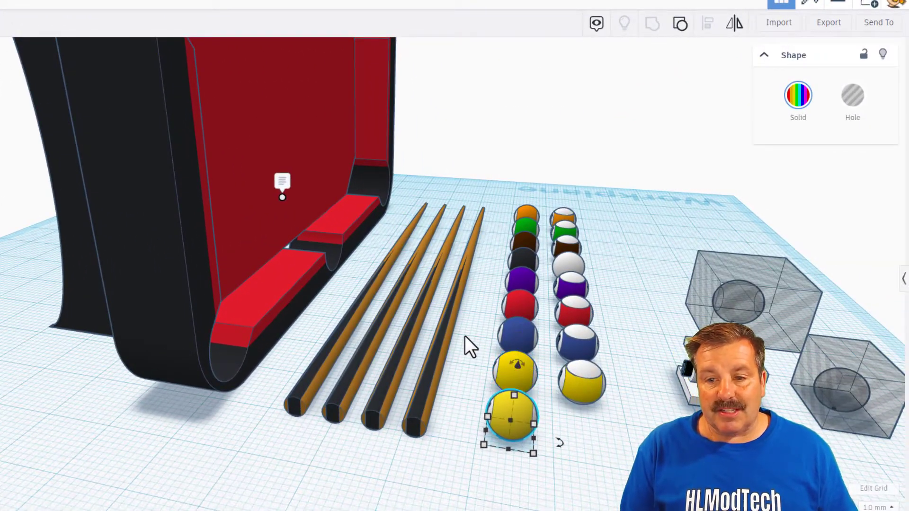
Delete the copied yellow ball and undo the hole-box edits so only table, cues and balls remain.
{"action": "left_click", "coordinate": [554, 440]}
{"action": "left_click", "coordinate": [513, 434]}
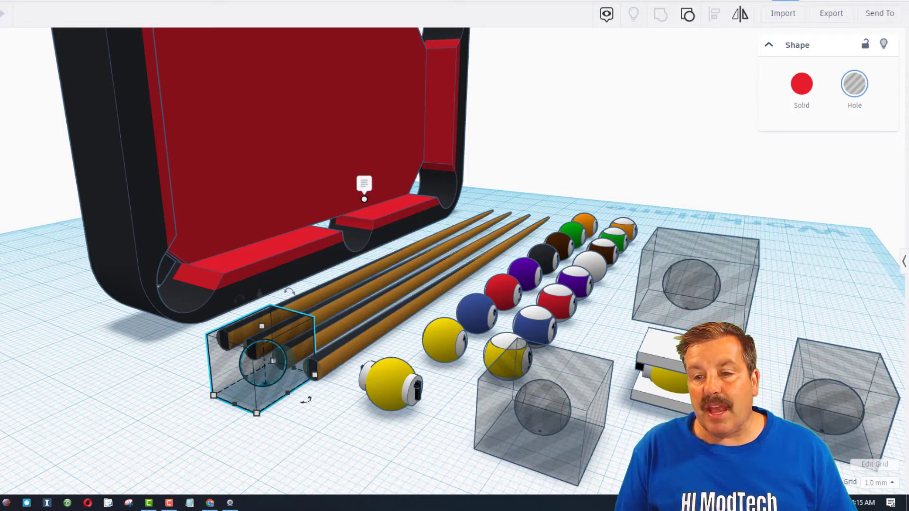
{"action": "right_click_drag", "start_coordinate": [455, 142], "coordinate": [497, 142]}
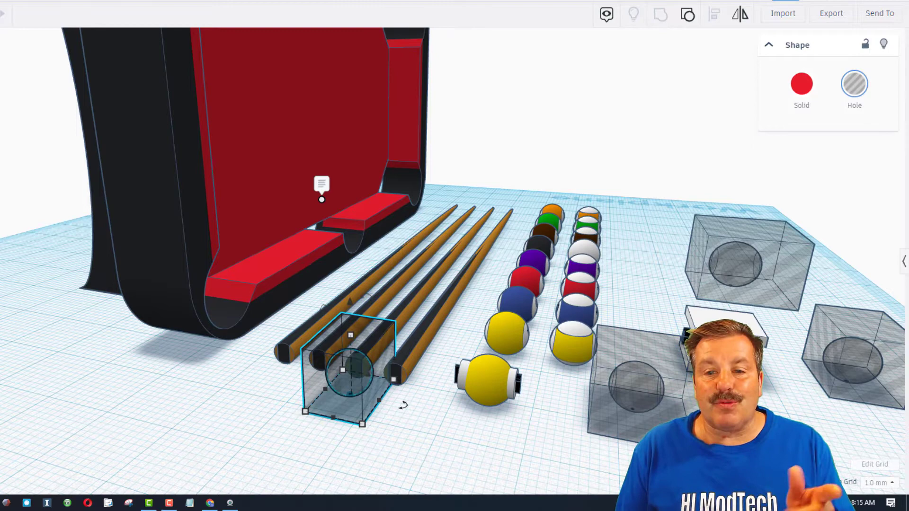
{"action": "scroll", "coordinate": [455, 284], "scroll_direction": "down", "scroll_amount": 5}
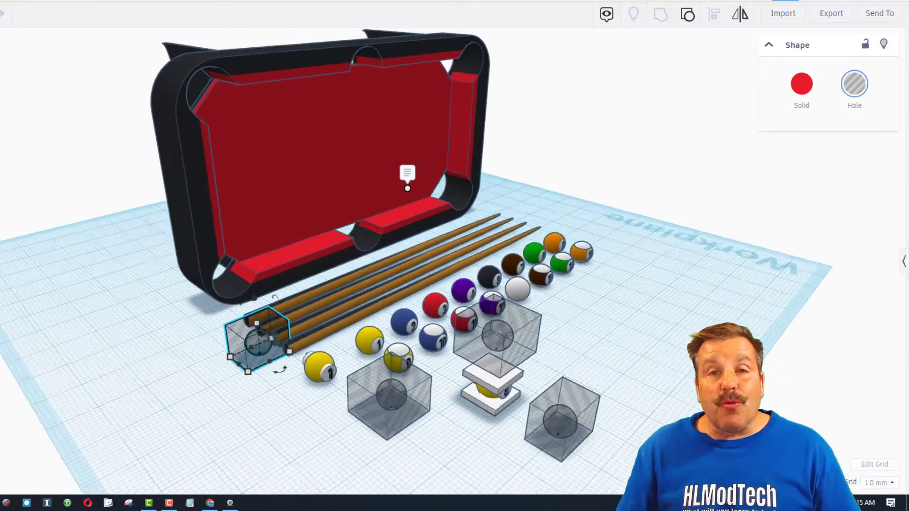
{"action": "key", "text": "Delete"}
{"action": "key", "text": "ctrl+z"}
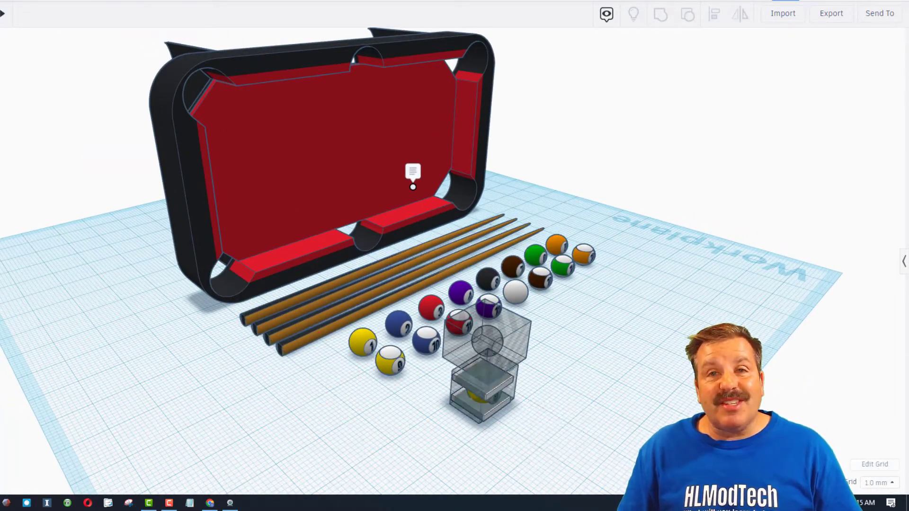
{"action": "key", "text": "ctrl+z"}
{"action": "key", "text": "ctrl+z"}
{"action": "key", "text": "Delete"}
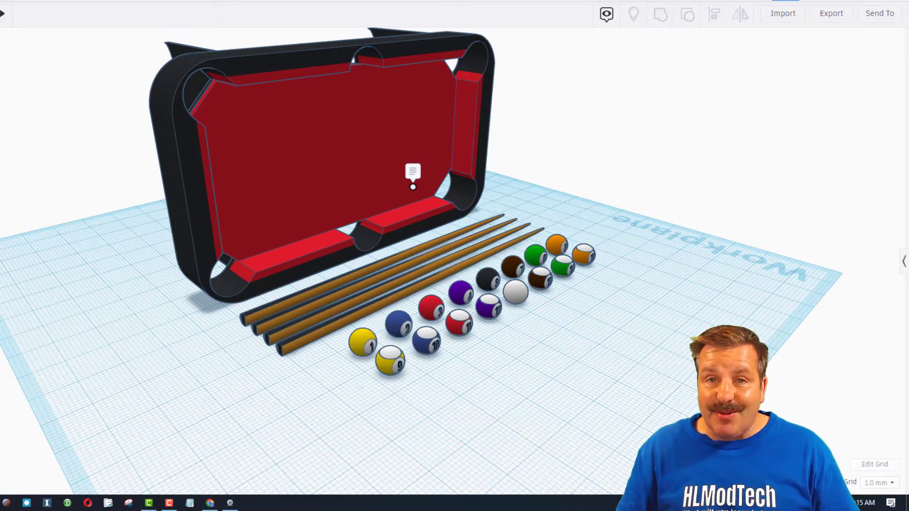
{"action": "scroll", "coordinate": [455, 284], "scroll_direction": "down", "scroll_amount": 1}
Redo the cue-trimming hole box and nudge it right beside the cues.
{"action": "left_click", "coordinate": [426, 284]}
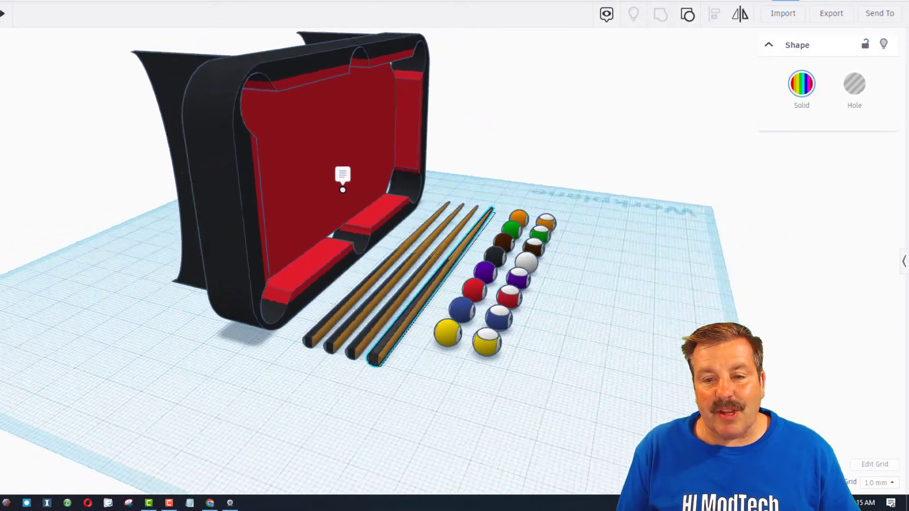
{"action": "right_click_drag", "start_coordinate": [498, 320], "coordinate": [356, 305]}
{"action": "key", "text": "ctrl+y"}
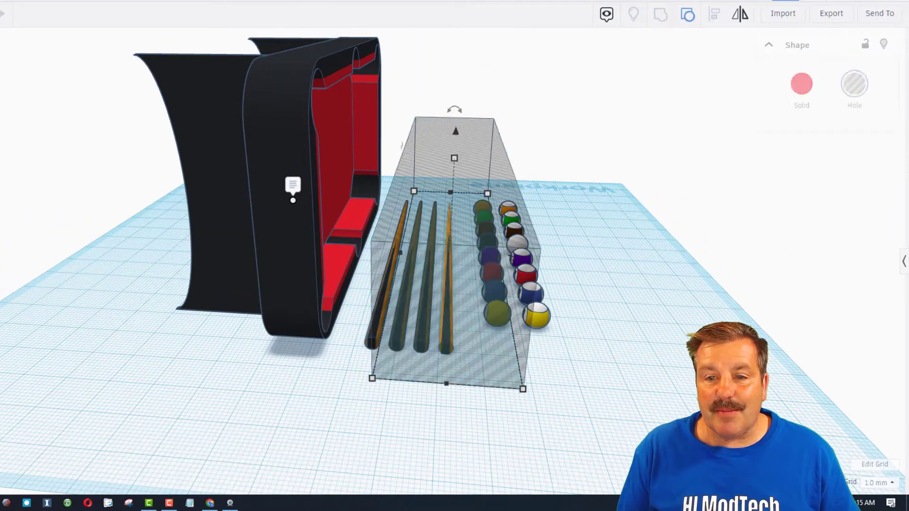
{"action": "key", "text": "ctrl+y"}
{"action": "key", "text": "ctrl+y"}
{"action": "key", "text": "Right"}
{"action": "key", "text": "Right"}
{"action": "key", "text": "Right"}
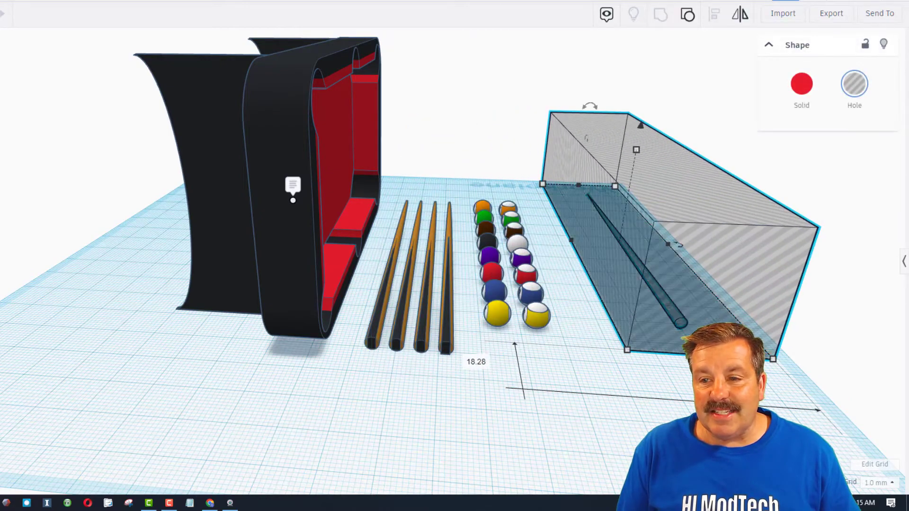
{"action": "scroll", "coordinate": [455, 269], "scroll_direction": "up", "scroll_amount": 5}
Orbit around the cues and balls to inspect the restored hole mold.
{"action": "right_click_drag", "start_coordinate": [455, 270], "coordinate": [454, 213]}
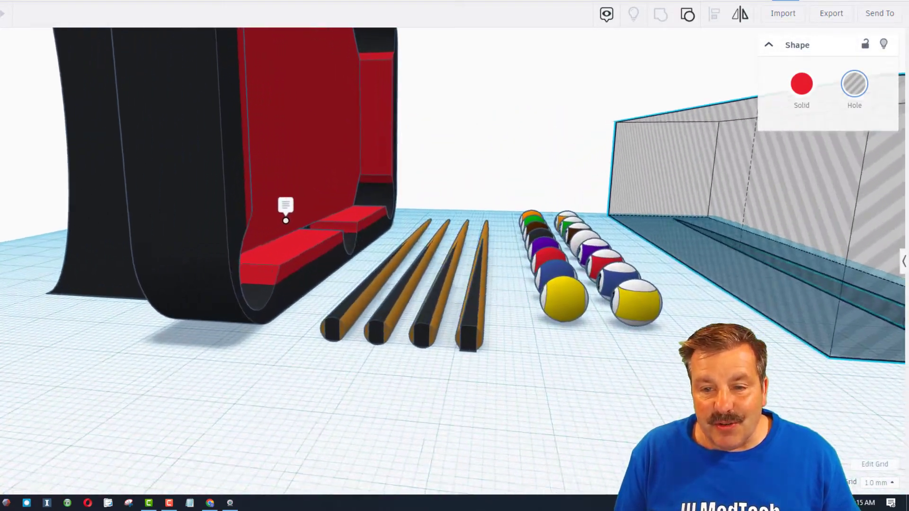
{"action": "right_click_drag", "start_coordinate": [455, 270], "coordinate": [398, 256]}
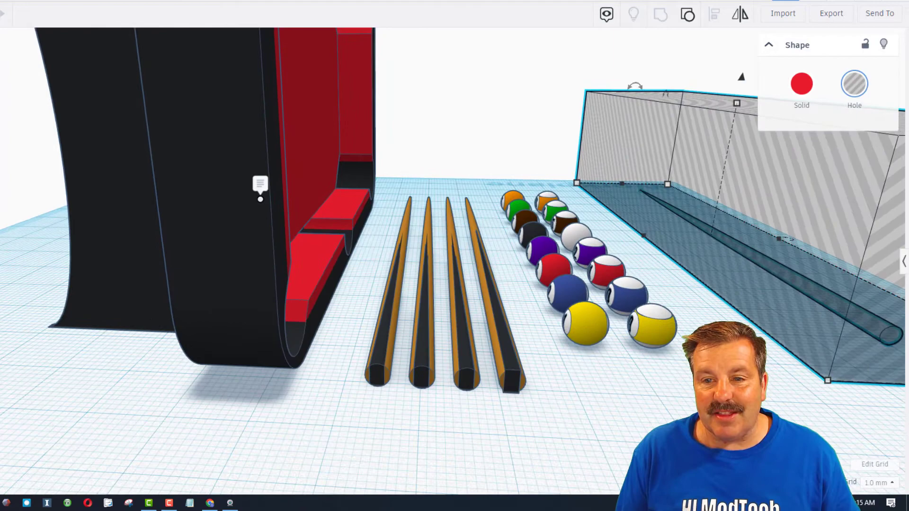
{"action": "scroll", "coordinate": [455, 271], "scroll_direction": "down", "scroll_amount": 5}
{"action": "right_click_drag", "start_coordinate": [455, 270], "coordinate": [497, 242]}
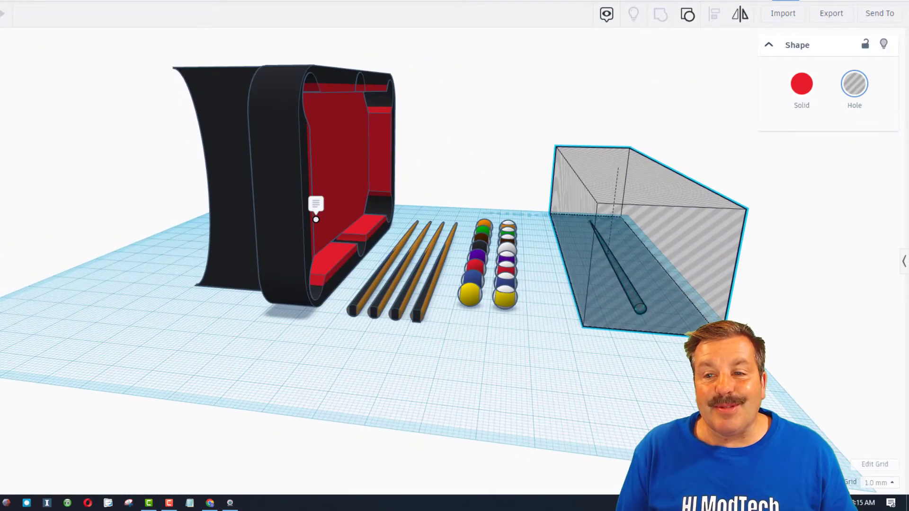
{"action": "scroll", "coordinate": [455, 270], "scroll_direction": "up", "scroll_amount": 3}
{"action": "scroll", "coordinate": [455, 270], "scroll_direction": "up", "scroll_amount": 3}
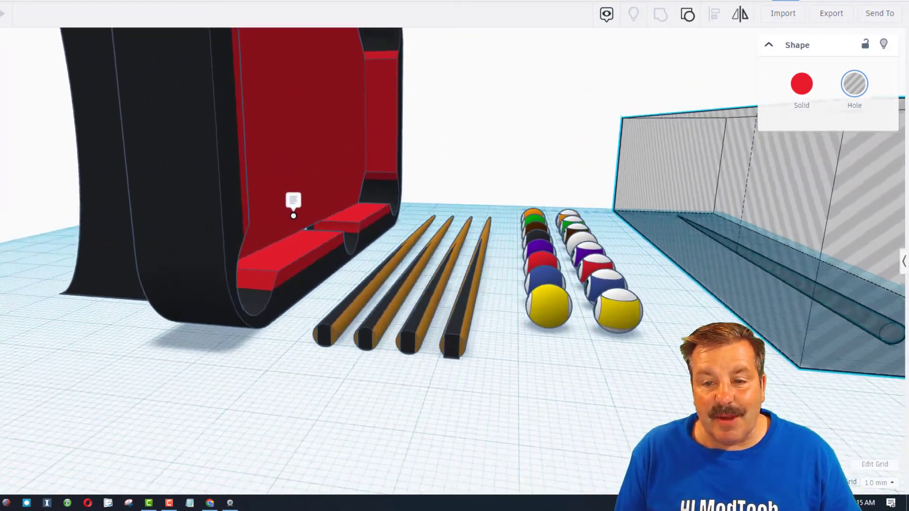
{"action": "scroll", "coordinate": [455, 270], "scroll_direction": "up", "scroll_amount": 3}
{"action": "right_click_drag", "start_coordinate": [455, 270], "coordinate": [427, 242]}
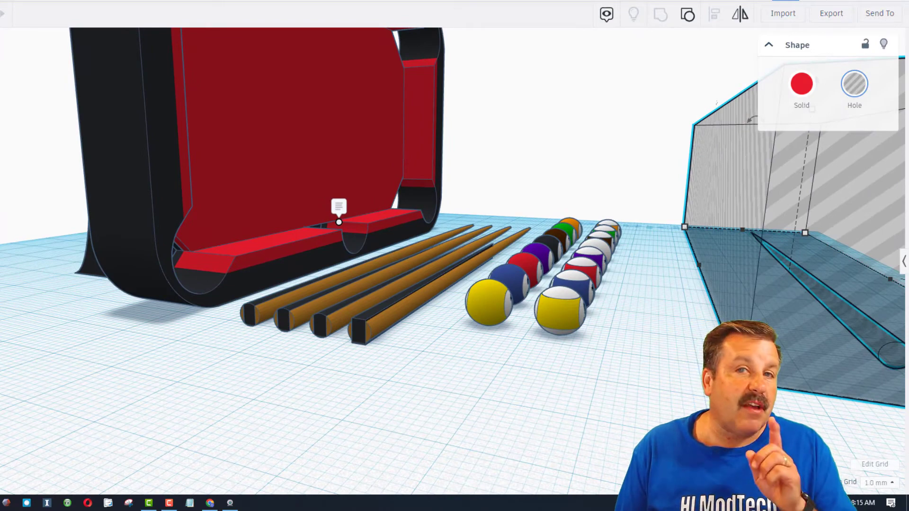
{"action": "right_click_drag", "start_coordinate": [455, 270], "coordinate": [441, 213]}
{"action": "right_click_drag", "start_coordinate": [455, 270], "coordinate": [469, 262]}
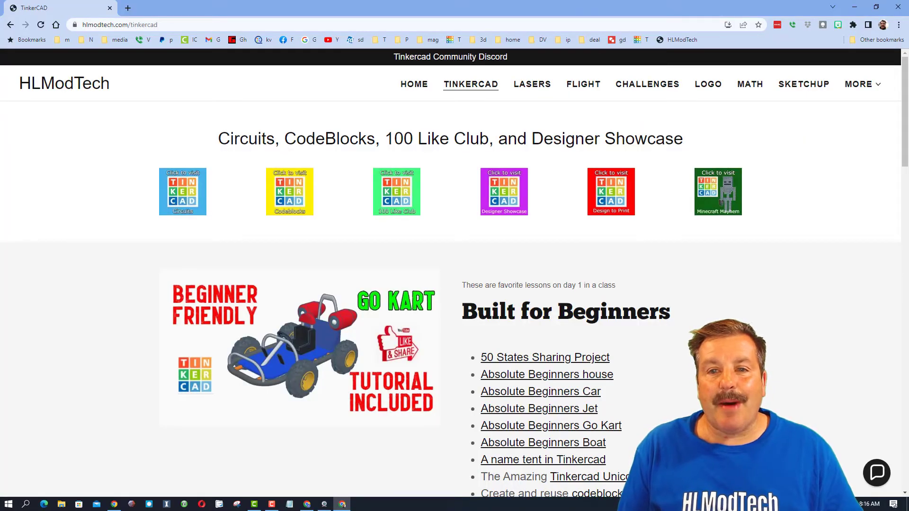
Go to the Designer Directory and open a listed designer's Tinkercad profile.
{"action": "left_click", "coordinate": [505, 192]}
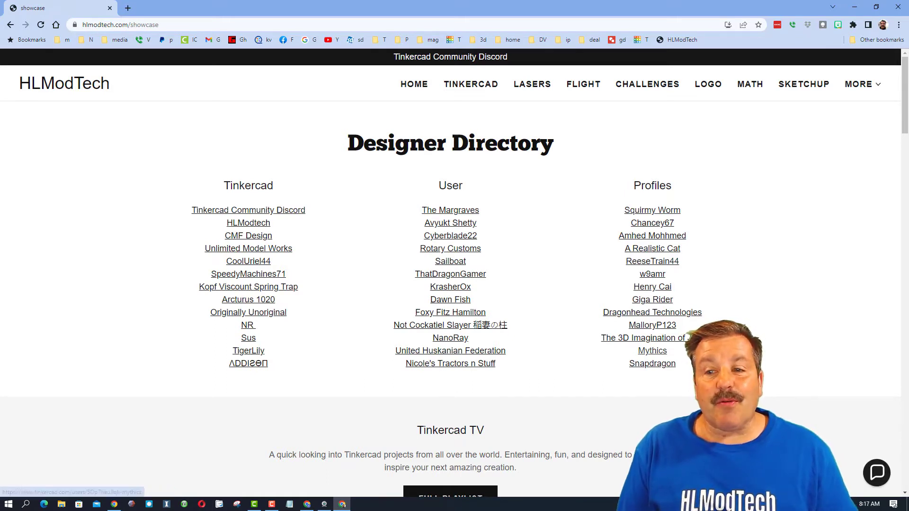
{"action": "left_click", "coordinate": [652, 350]}
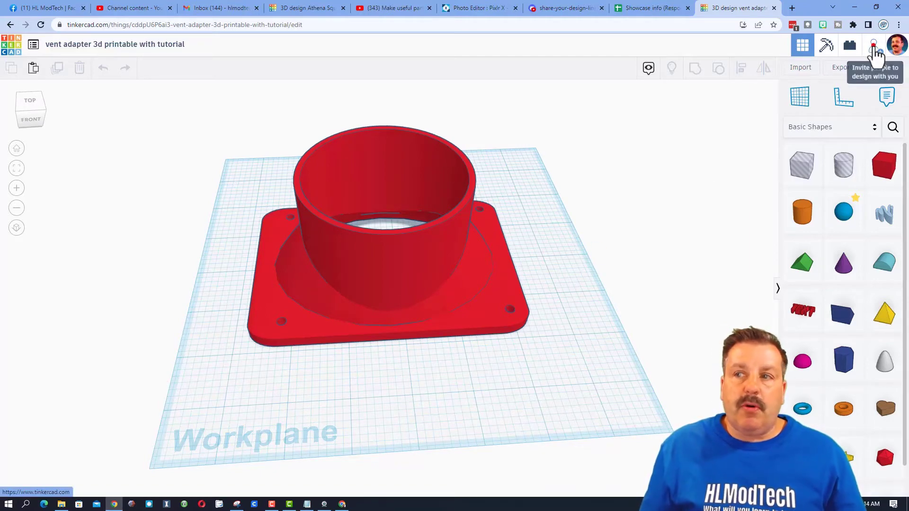
Generate a new collaboration link for the vent adapter design and copy it.
{"action": "left_click", "coordinate": [876, 48]}
{"action": "left_click", "coordinate": [458, 301]}
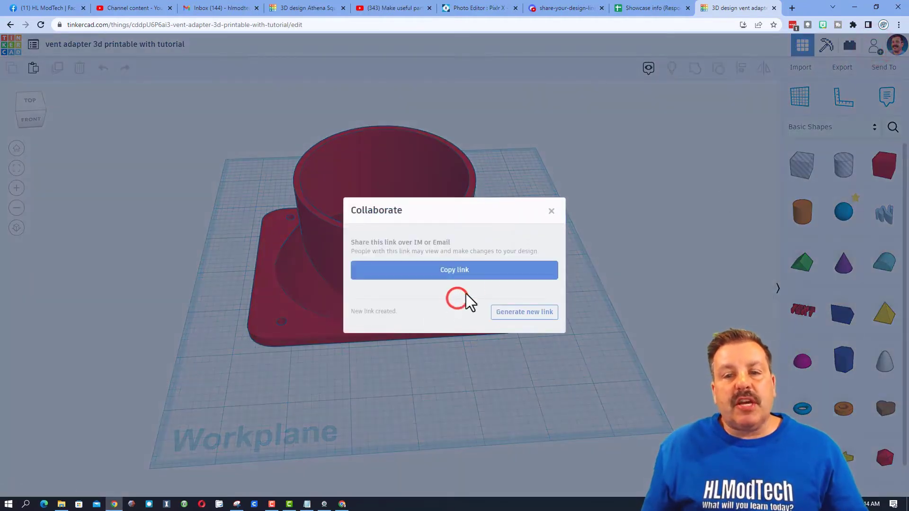
{"action": "left_click", "coordinate": [478, 272]}
{"action": "left_click", "coordinate": [553, 212]}
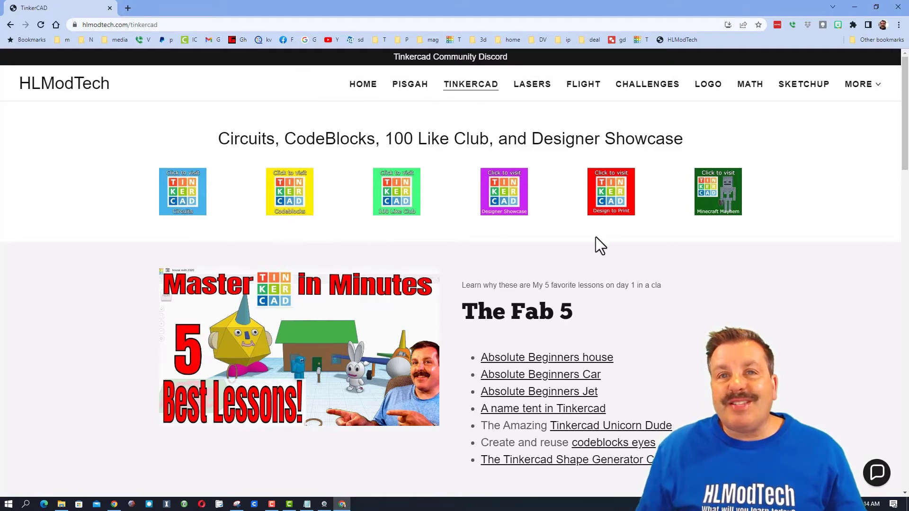
{"action": "left_click", "coordinate": [877, 474]}
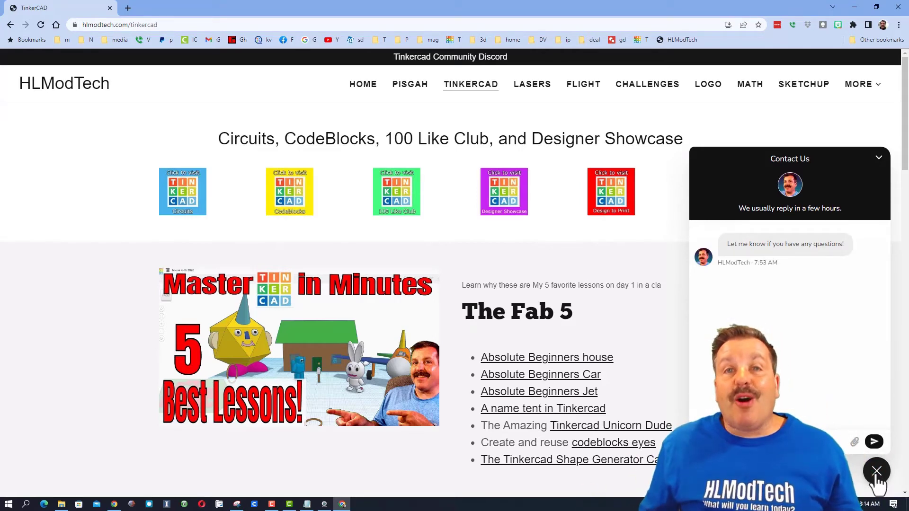
{"action": "left_click", "coordinate": [877, 472]}
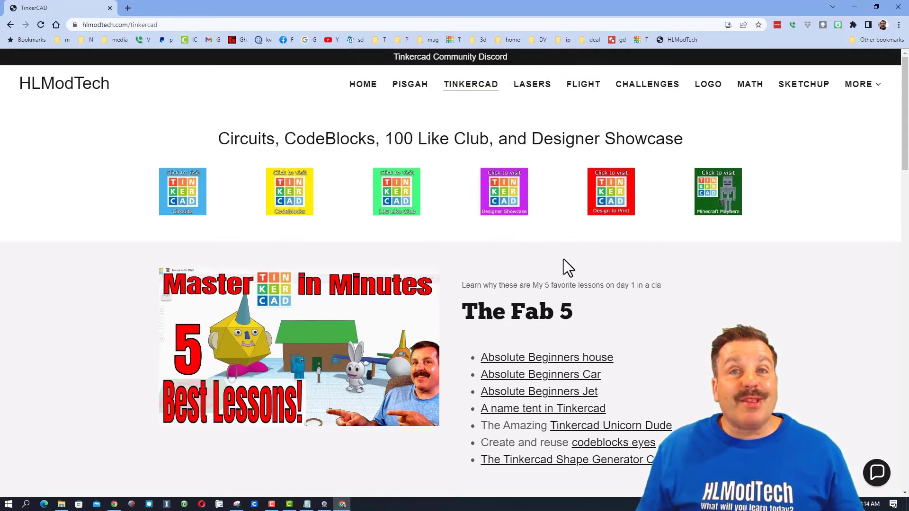
Open HLModtech's Tinkercad designs, sort by Latest, and glance at the red mascot design.
{"action": "left_click", "coordinate": [501, 206]}
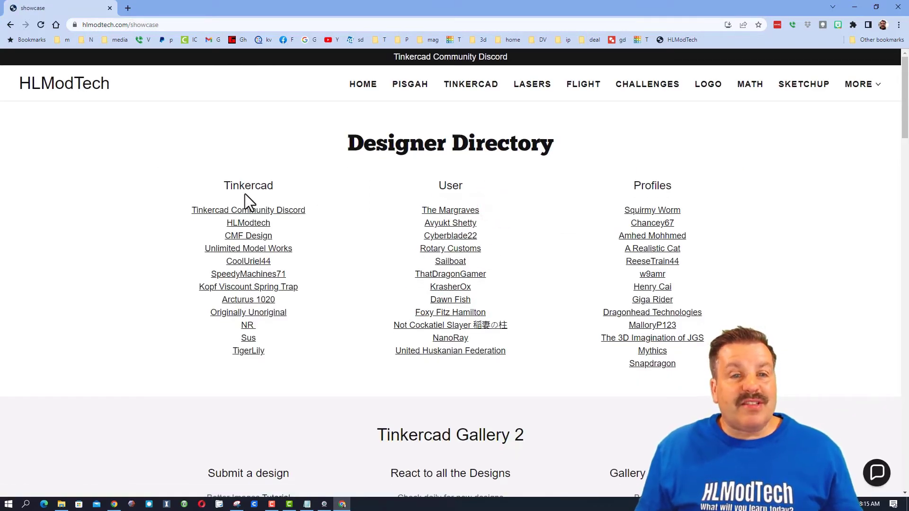
{"action": "left_click", "coordinate": [248, 223]}
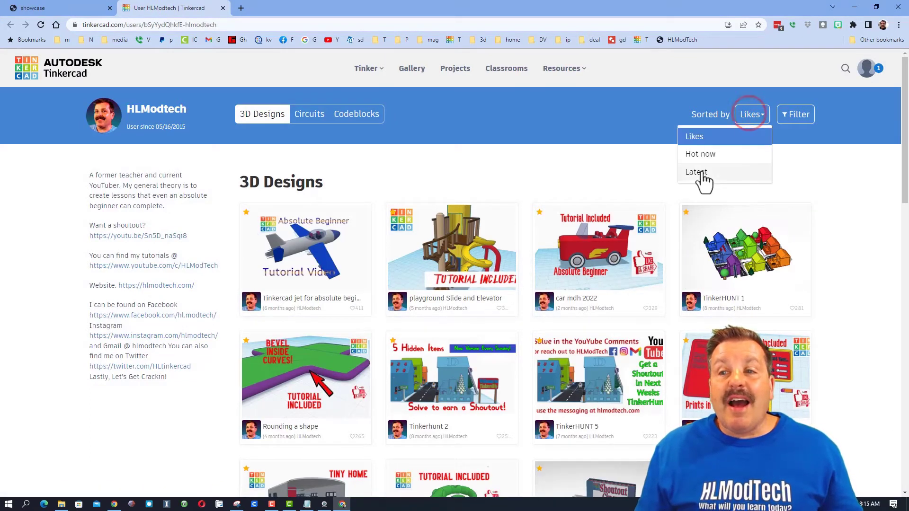
{"action": "left_click", "coordinate": [697, 172]}
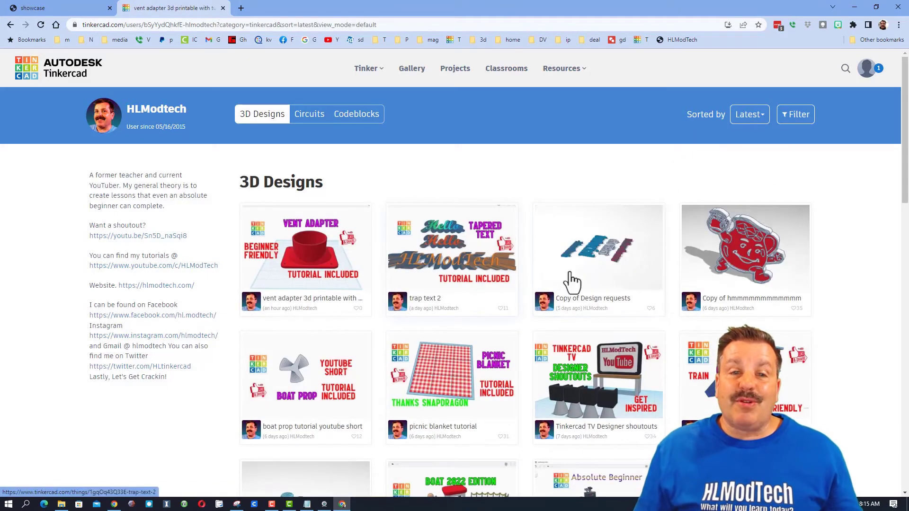
{"action": "left_click", "coordinate": [745, 249]}
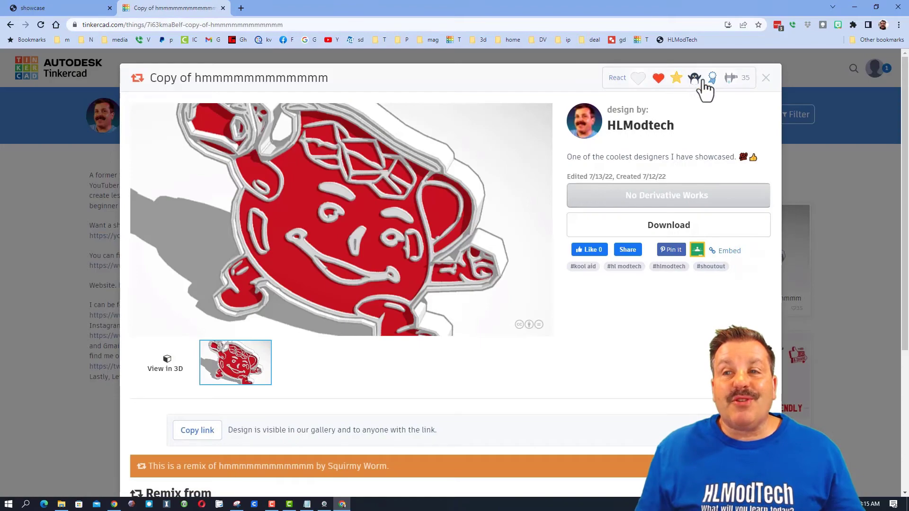
{"action": "left_click", "coordinate": [767, 78]}
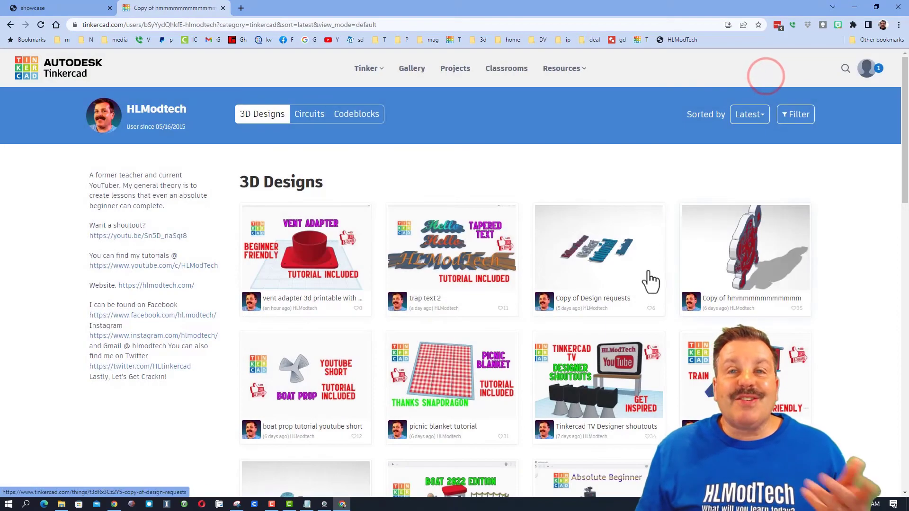
Close the Tinkercad profile tab to return to the showcase page.
{"action": "key", "text": "ctrl+w"}
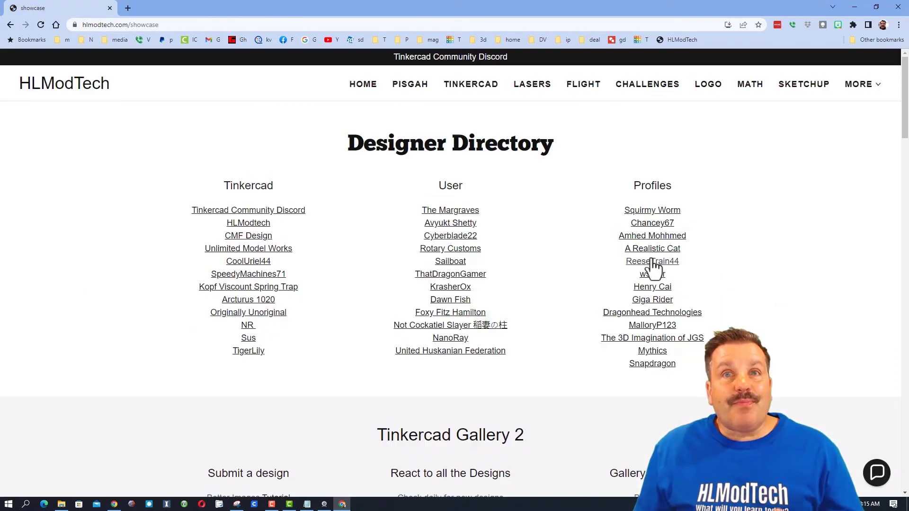
{"action": "scroll", "coordinate": [652, 263], "scroll_direction": "down", "scroll_amount": 3}
{"action": "scroll", "coordinate": [652, 263], "scroll_direction": "down", "scroll_amount": 2}
{"action": "scroll", "coordinate": [653, 263], "scroll_direction": "down", "scroll_amount": 1}
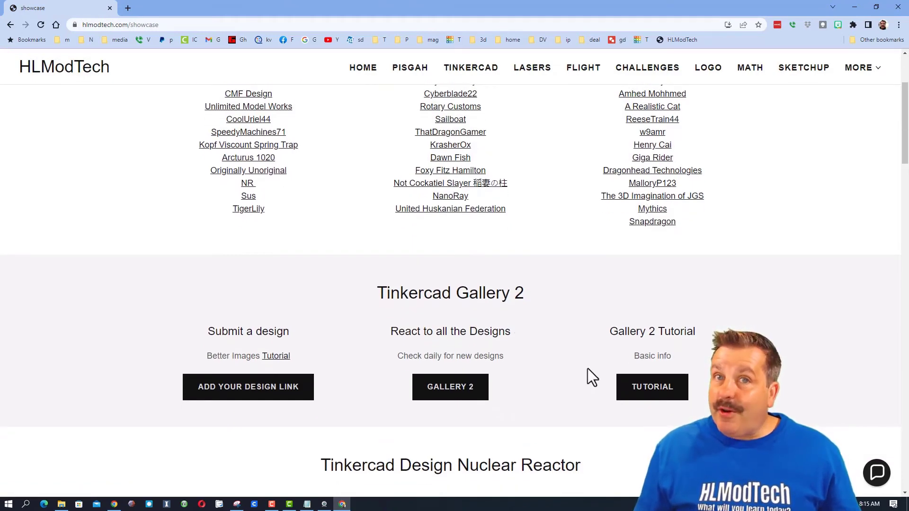
{"action": "scroll", "coordinate": [592, 350], "scroll_direction": "down", "scroll_amount": 1}
{"action": "scroll", "coordinate": [592, 349], "scroll_direction": "down", "scroll_amount": 2}
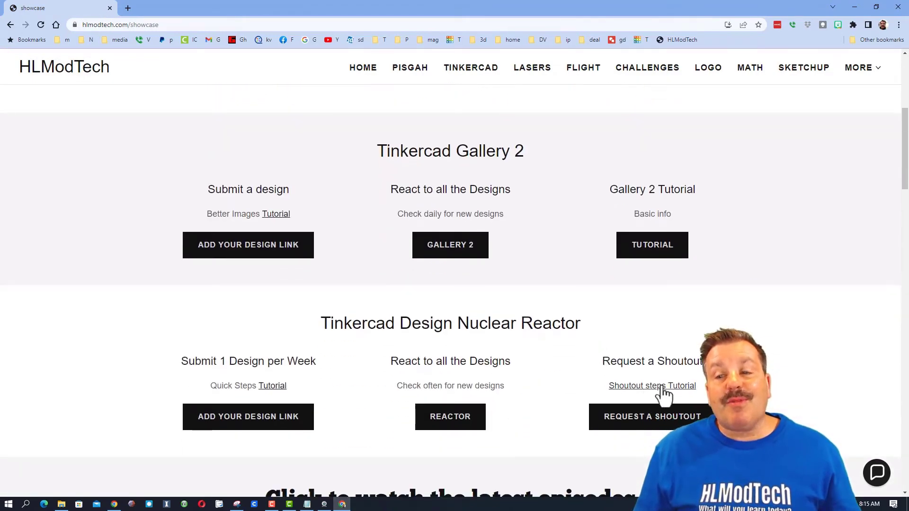